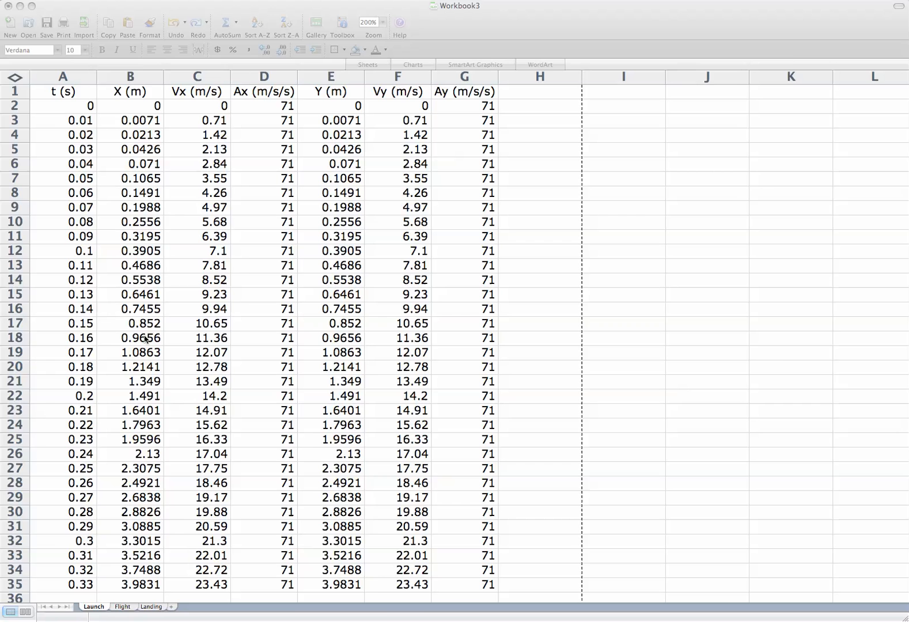
# Clear everything from the Launch rows for 0.17 s through 0.33 s, range A19:G35.
pyautogui.click(75, 352)
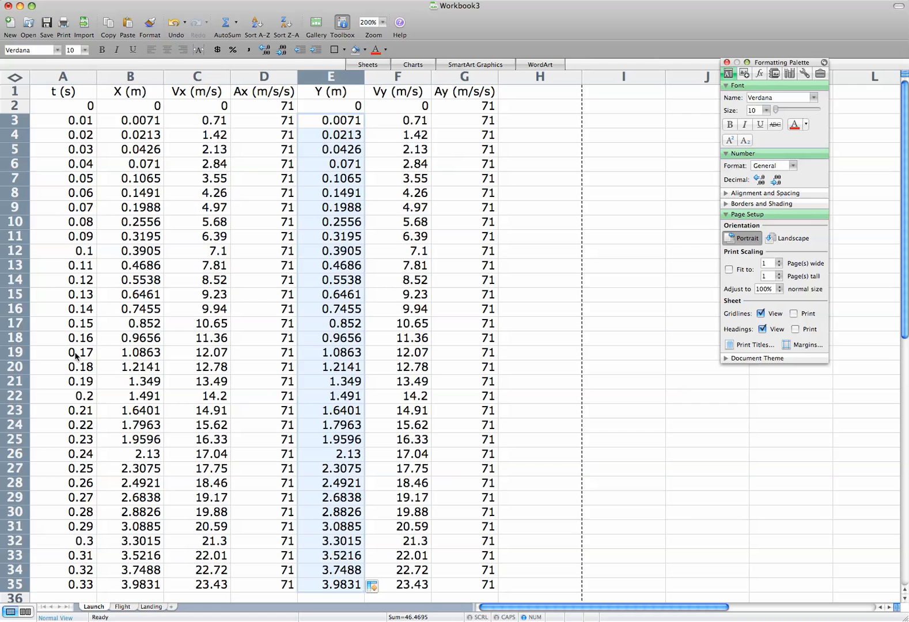
pyautogui.click(75, 353)
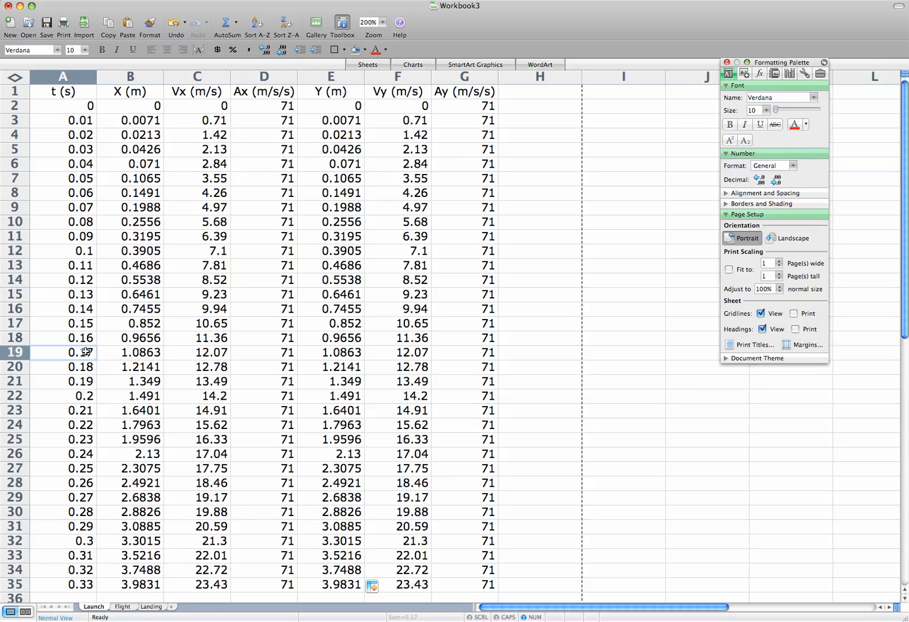
pyautogui.moveTo(85, 354); pyautogui.dragTo(452, 584)
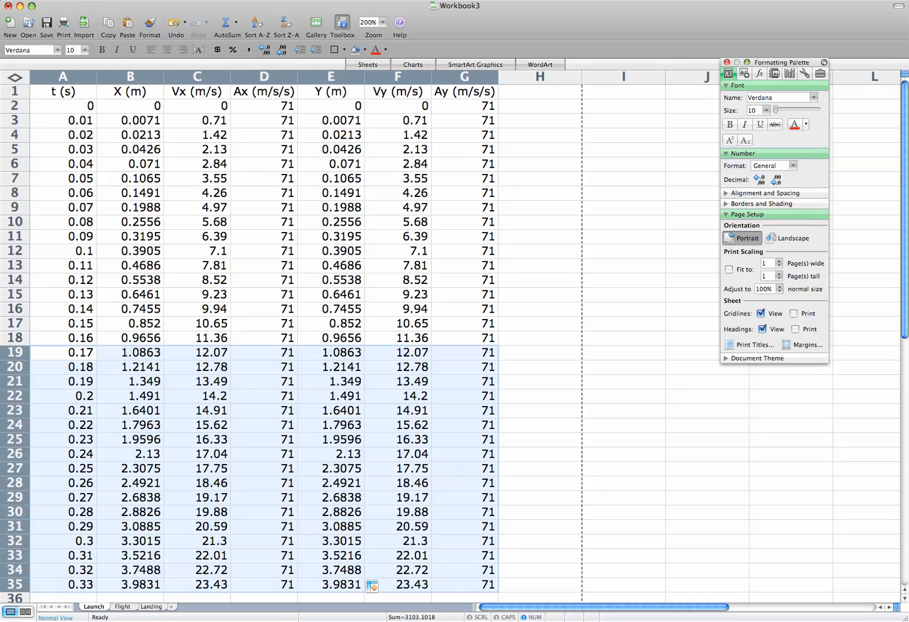
pyautogui.click(38, 0)
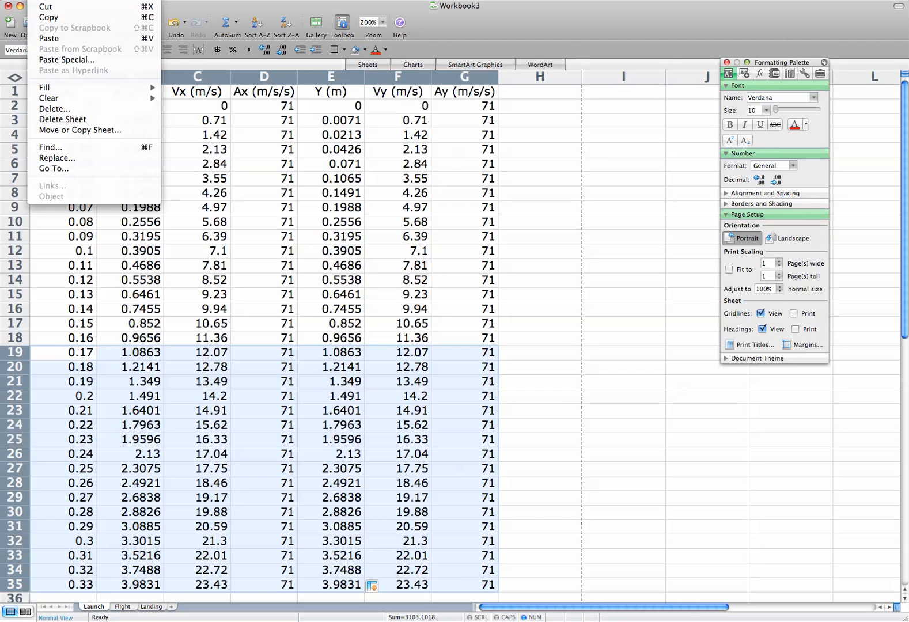
pyautogui.moveTo(52, 103)
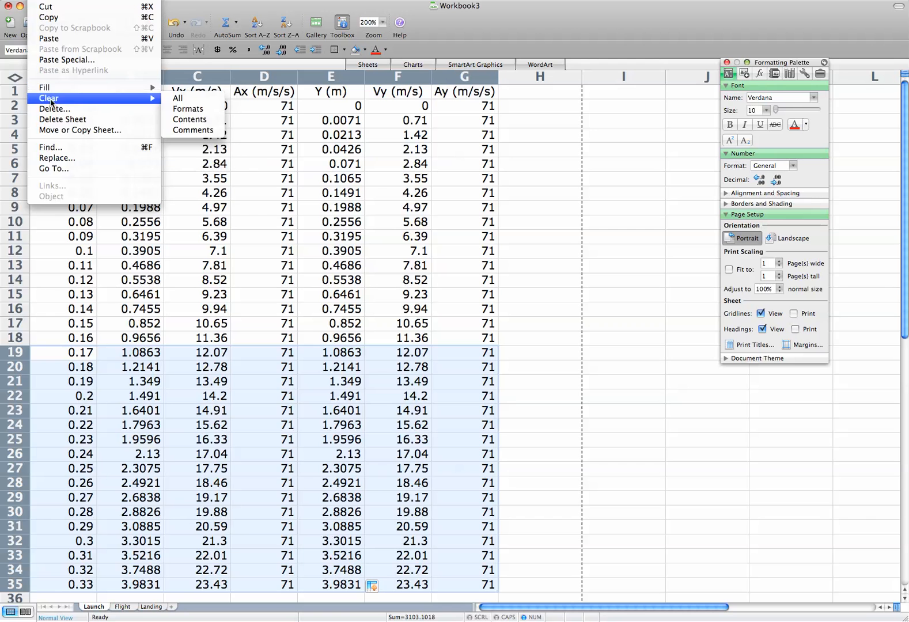
pyautogui.click(209, 101)
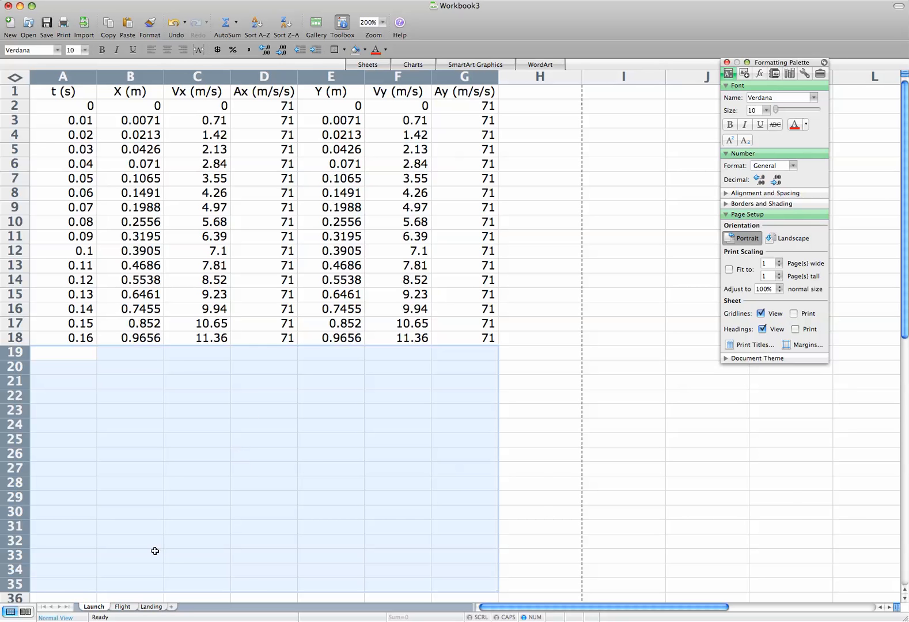
# On the Flight sheet, enter 0 as the starting time in A2 and 0 as the starting X position in B2.
pyautogui.click(126, 609)
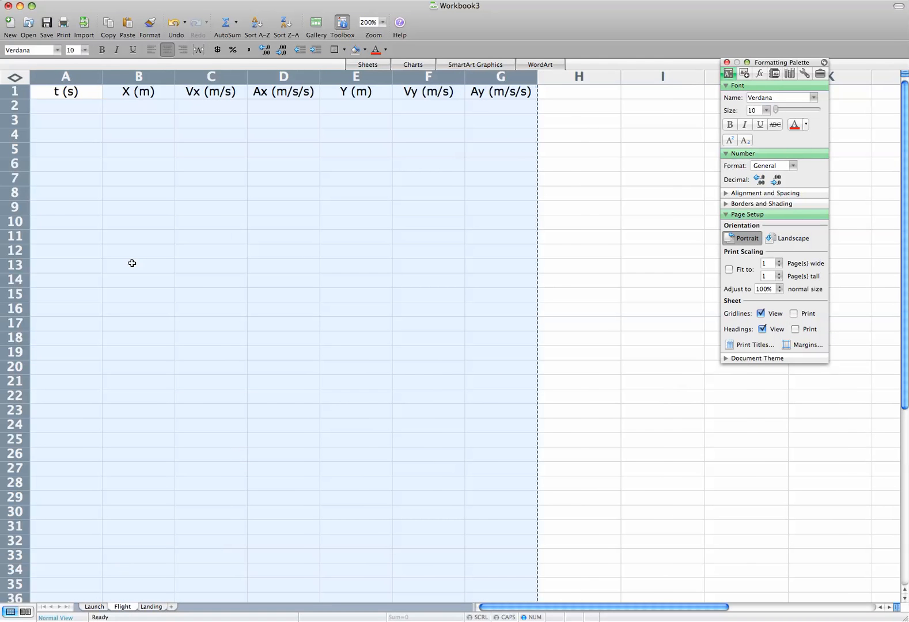
pyautogui.click(53, 111)
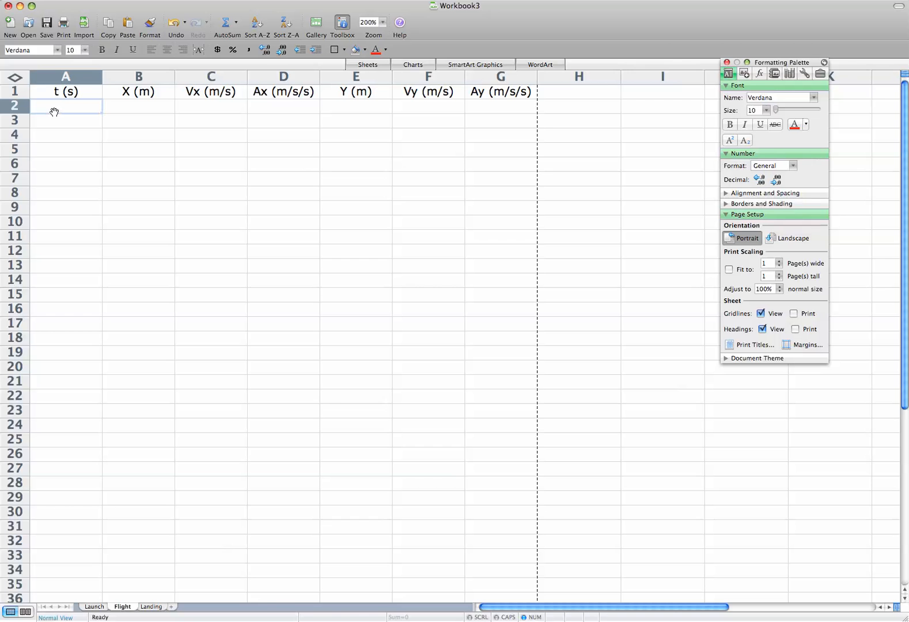
pyautogui.write('0')
pyautogui.press('Tab')
pyautogui.write('0')
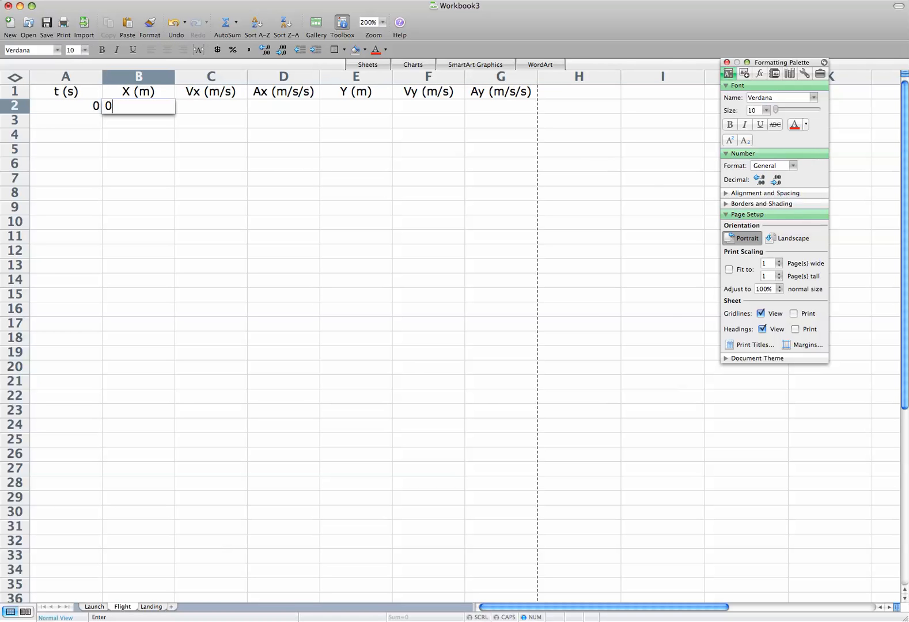
pyautogui.press('Tab')
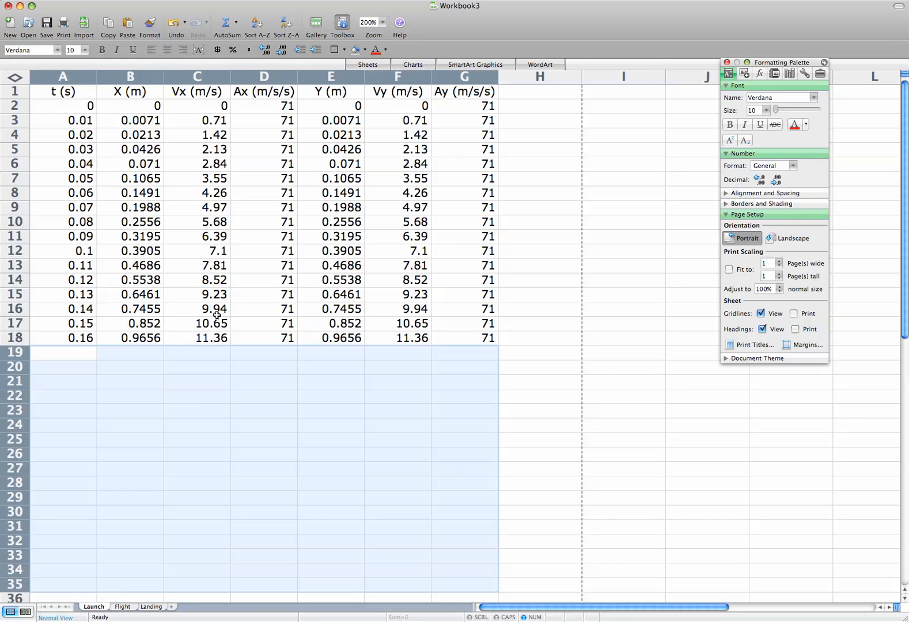
pyautogui.doubleClick(209, 337)
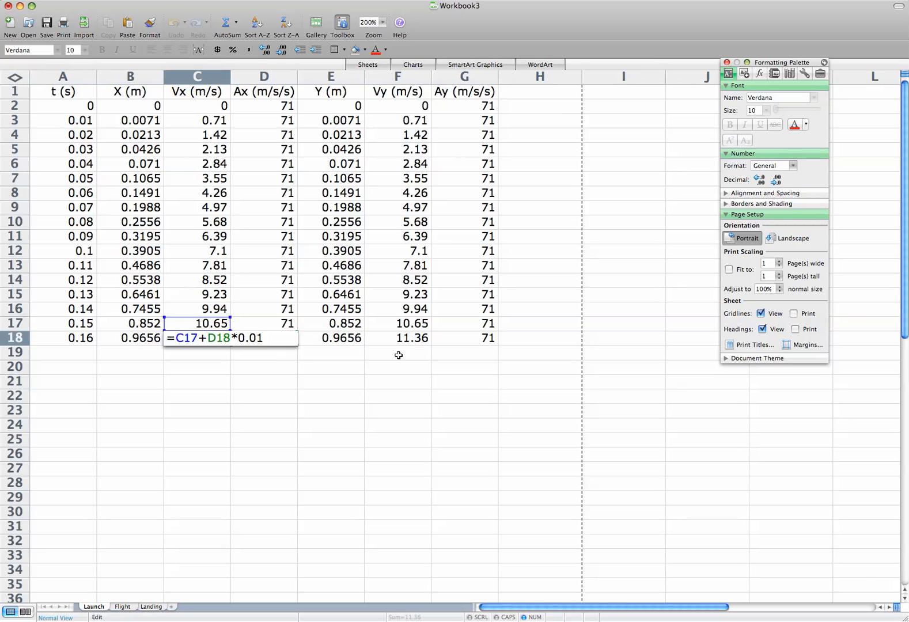
pyautogui.click(123, 608)
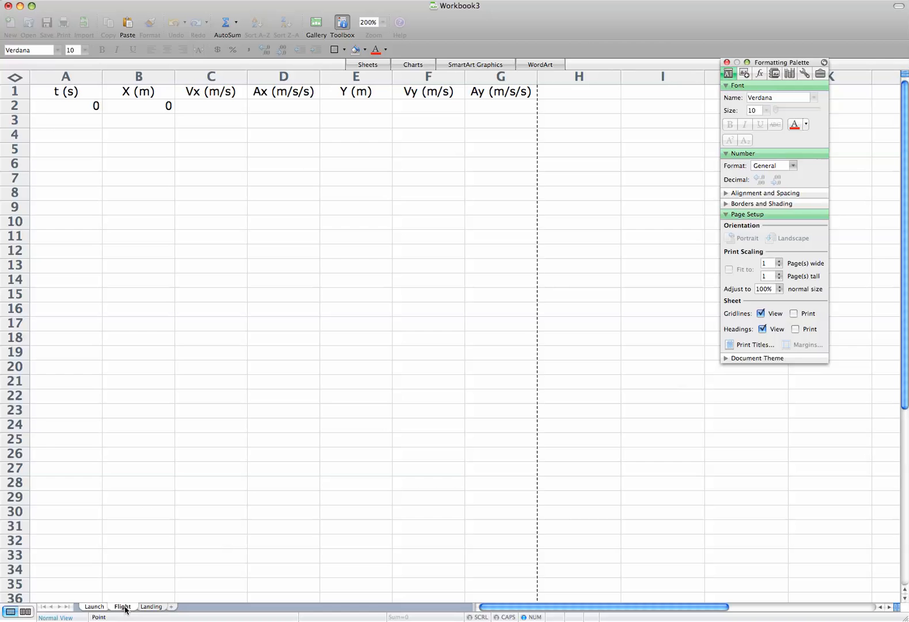
pyautogui.click(209, 106)
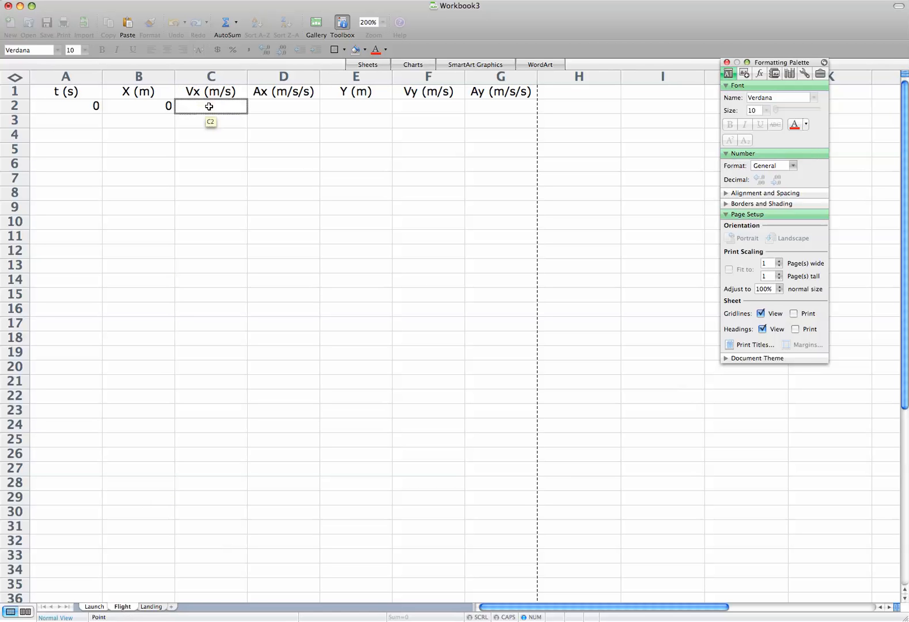
pyautogui.write('^')
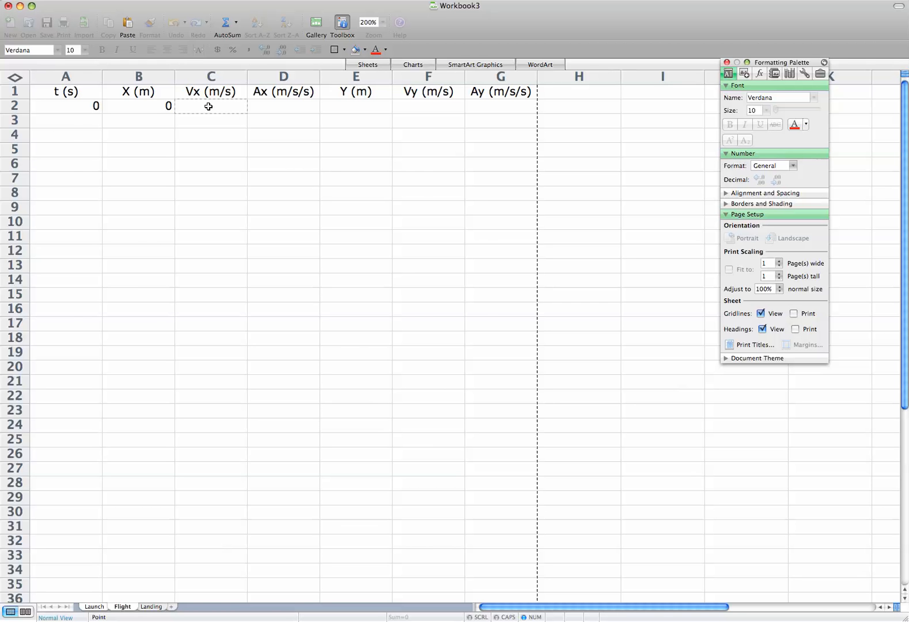
pyautogui.moveTo(209, 106); pyautogui.dragTo(211, 108)
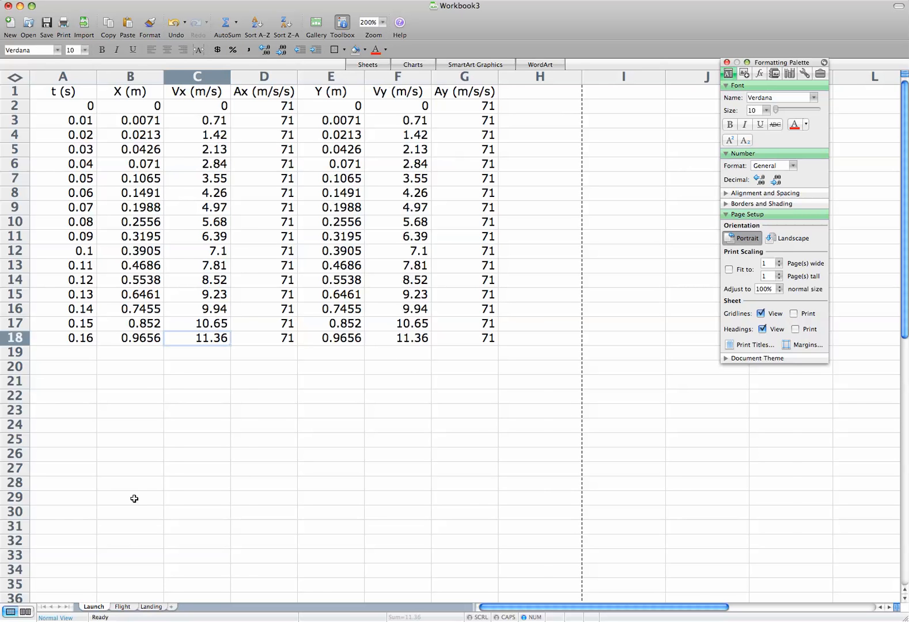
# On the Flight sheet, enter 11.36 as the initial Vx in C2 and 0 as Ax in D2.
pyautogui.click(123, 608)
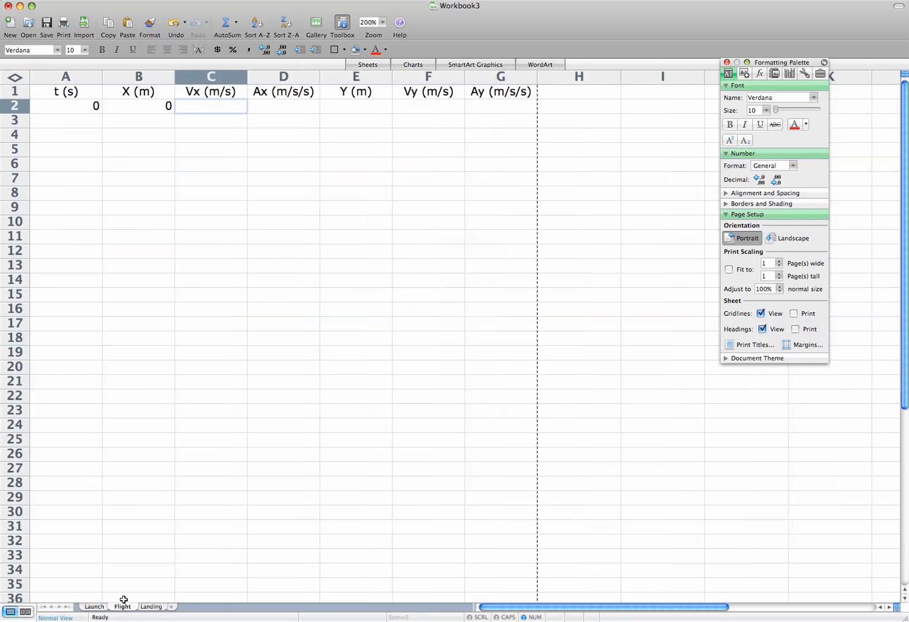
pyautogui.write('11')
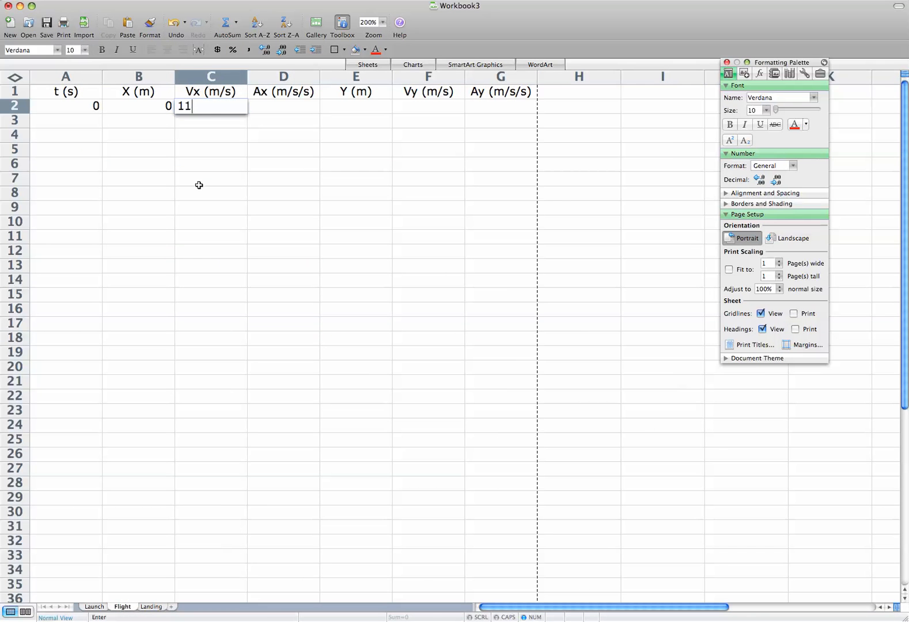
pyautogui.write('.36')
pyautogui.press('Tab')
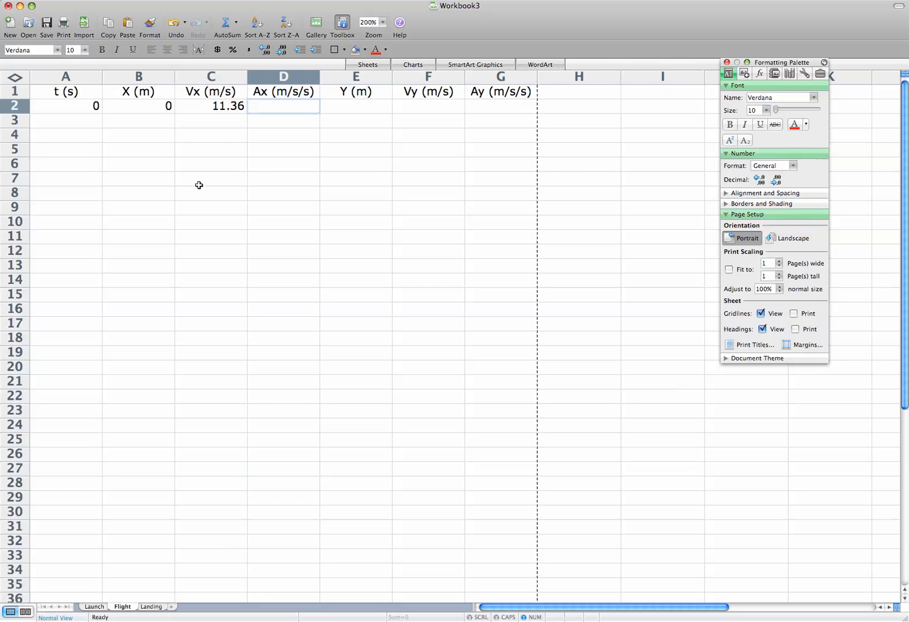
pyautogui.write('0')
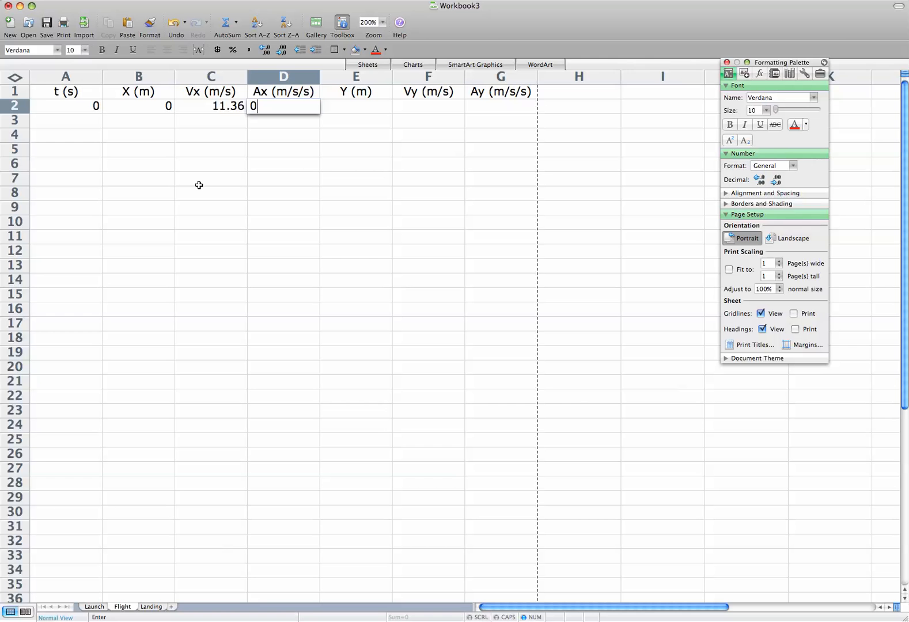
pyautogui.press('Tab')
# Enter the initial vertical values in row 2: Y 0 in E2, Vy 11.36 in F2 and Ay -9.8 in G2.
pyautogui.write('0')
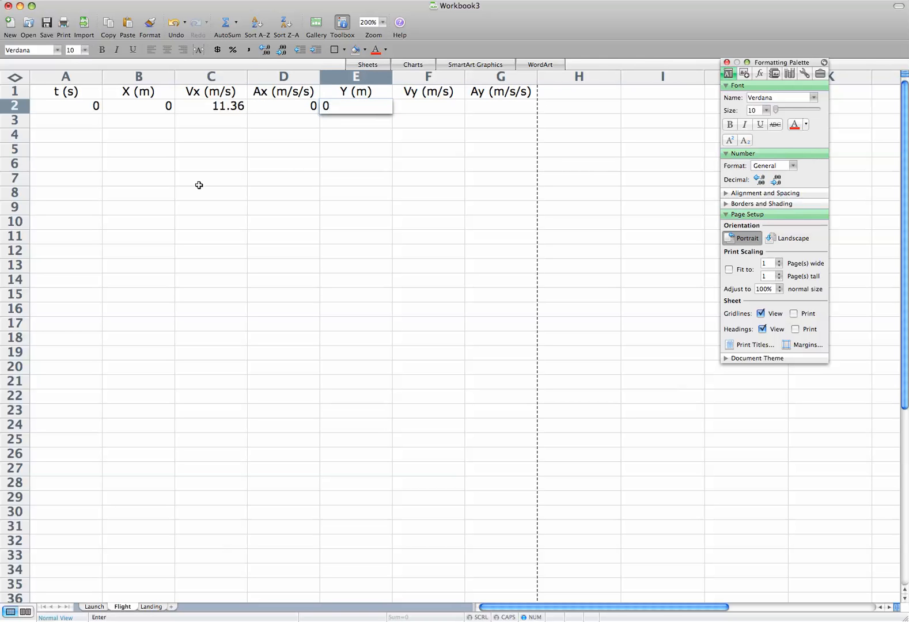
pyautogui.press('Tab')
pyautogui.write('11')
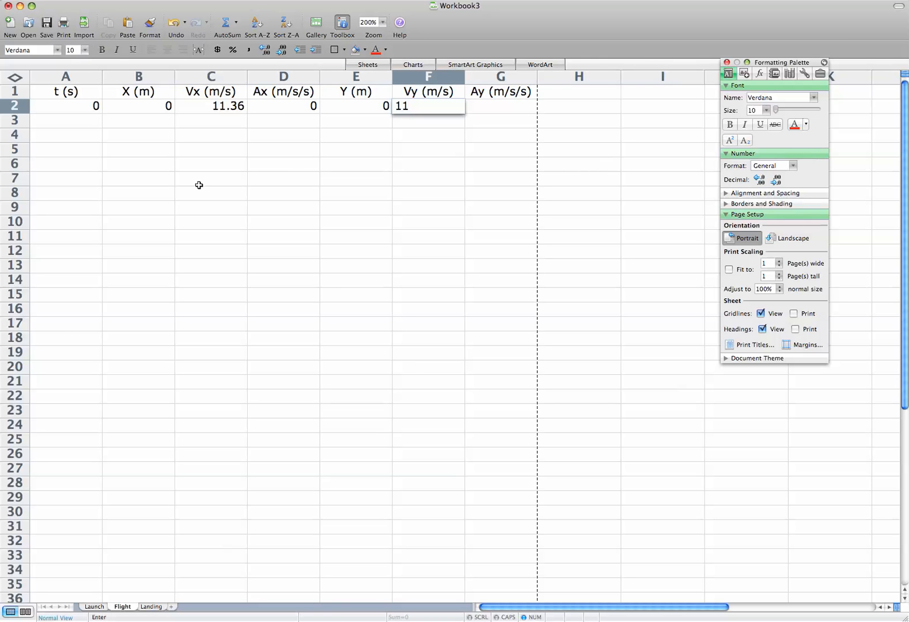
pyautogui.write('.36')
pyautogui.press('Tab')
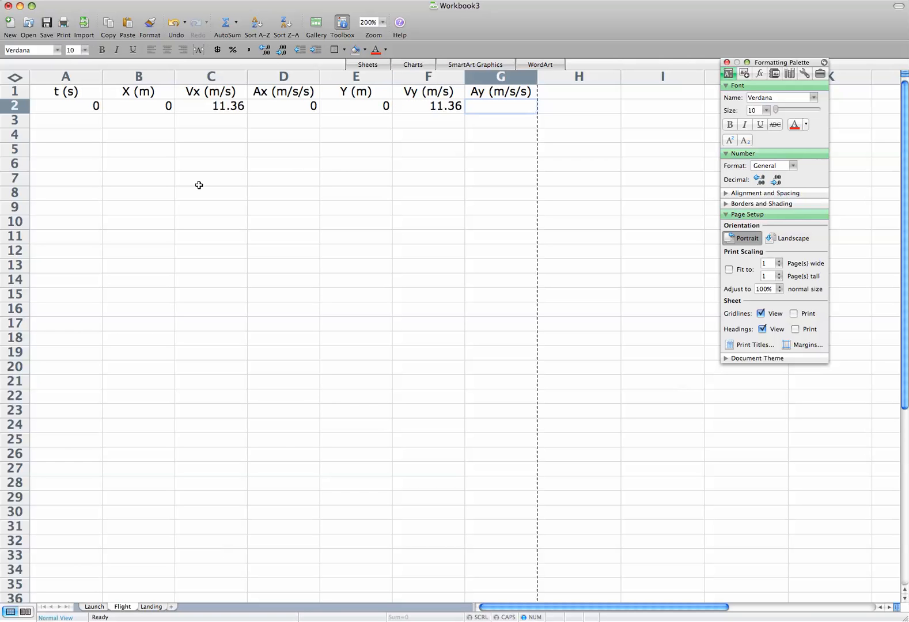
pyautogui.write('-')
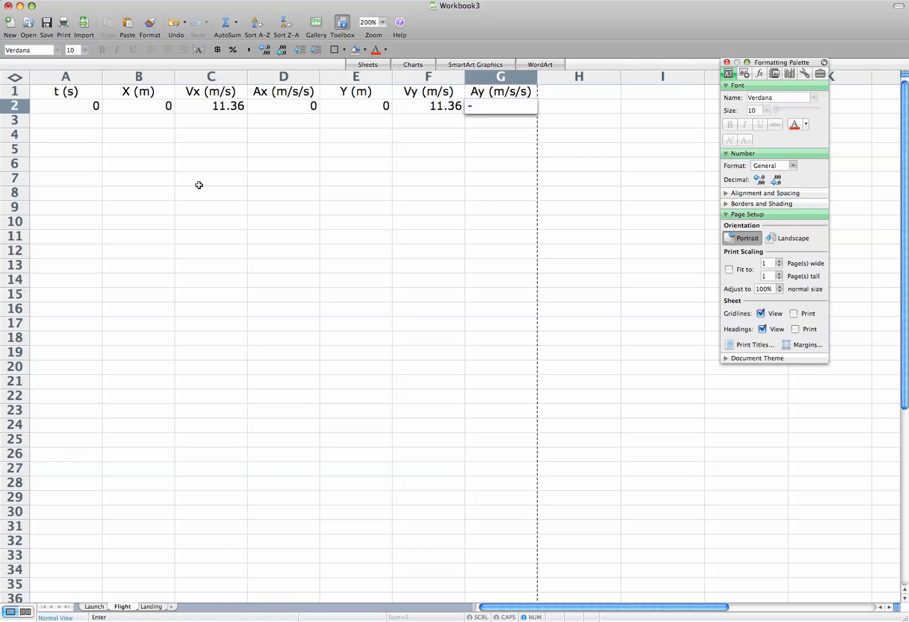
pyautogui.write('9.8')
pyautogui.press('Return')
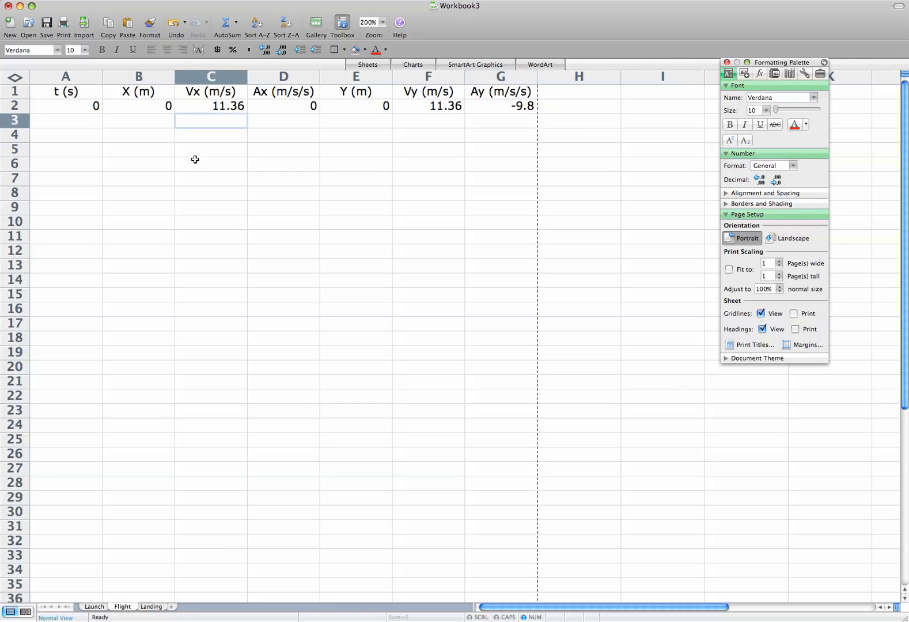
# Enter 0.1 in A3 and extend the time series from A2:A3 down to 3.3 in A35.
pyautogui.click(88, 126)
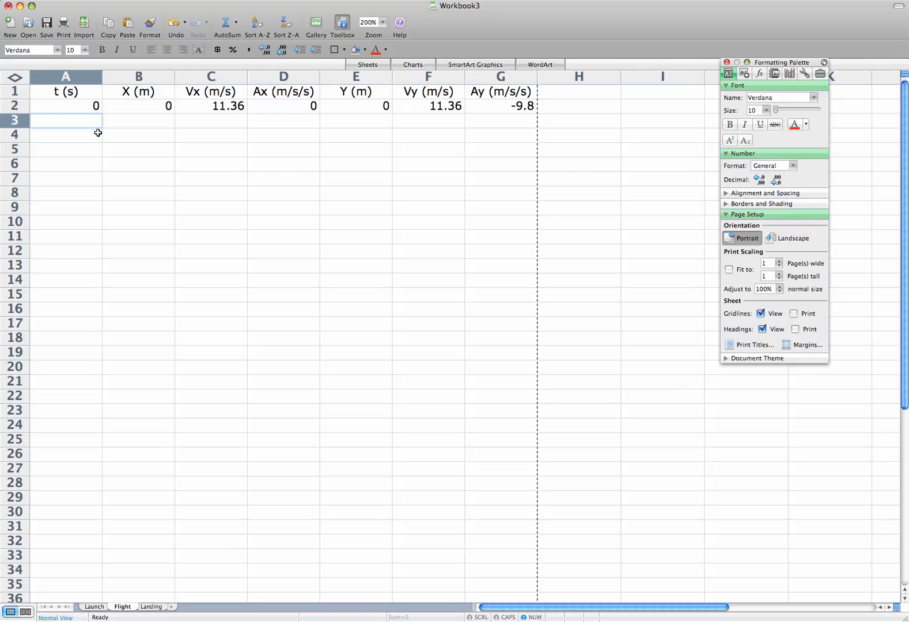
pyautogui.write('0')
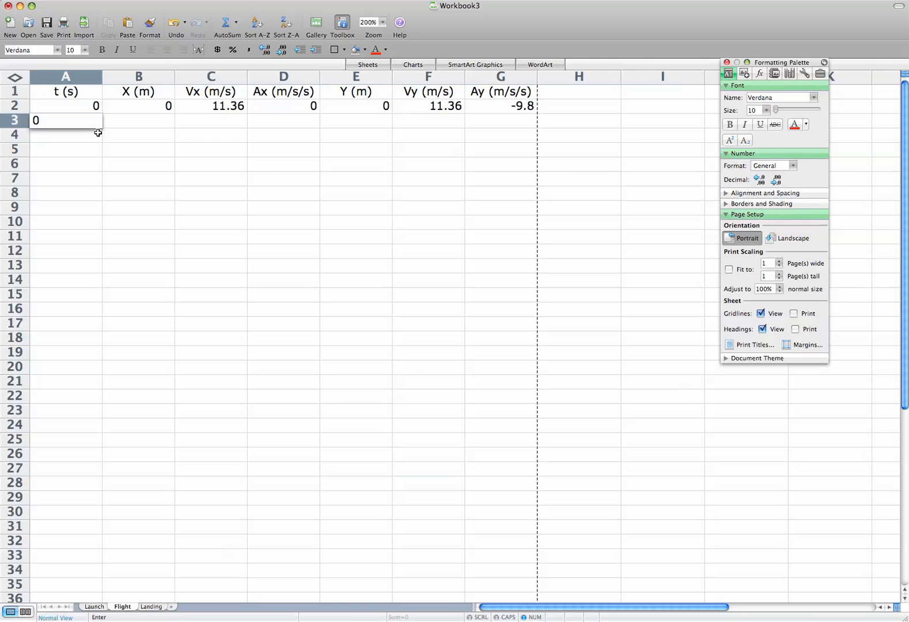
pyautogui.write('.1')
pyautogui.press('Return')
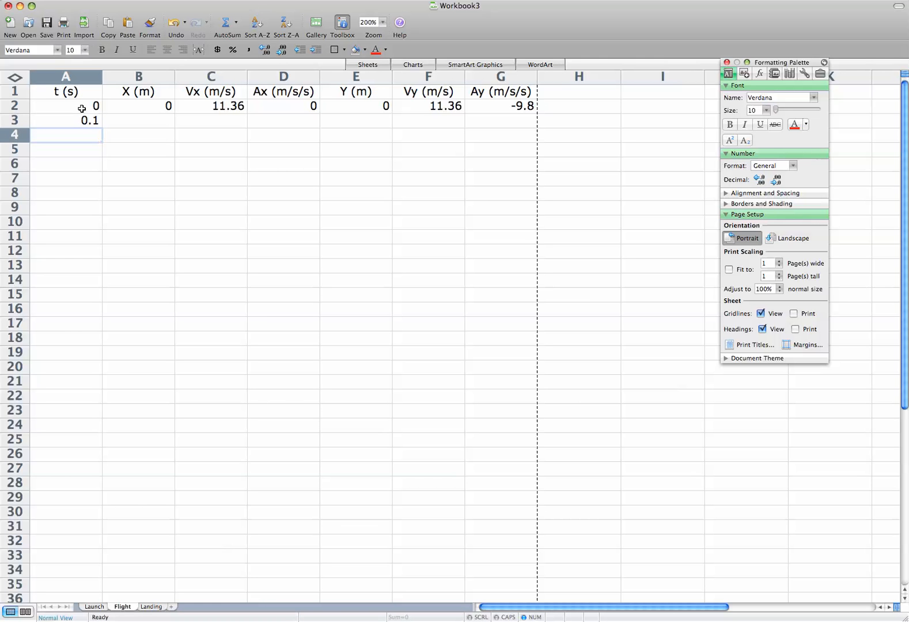
pyautogui.moveTo(84, 104); pyautogui.dragTo(96, 588)
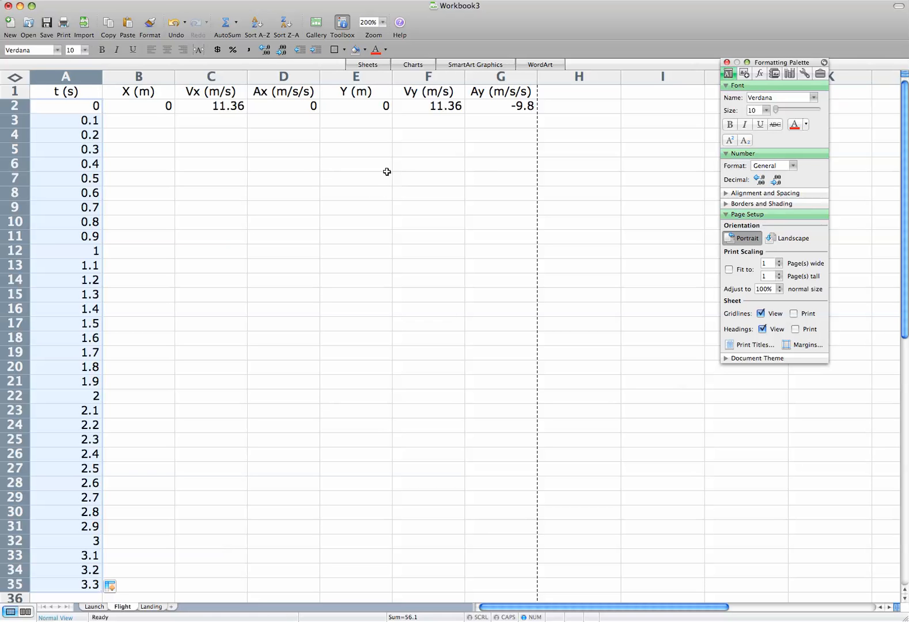
# Fill the Ax value 0 in D2 and the Ay value -9.8 in G2 down to row 35.
pyautogui.click(308, 109)
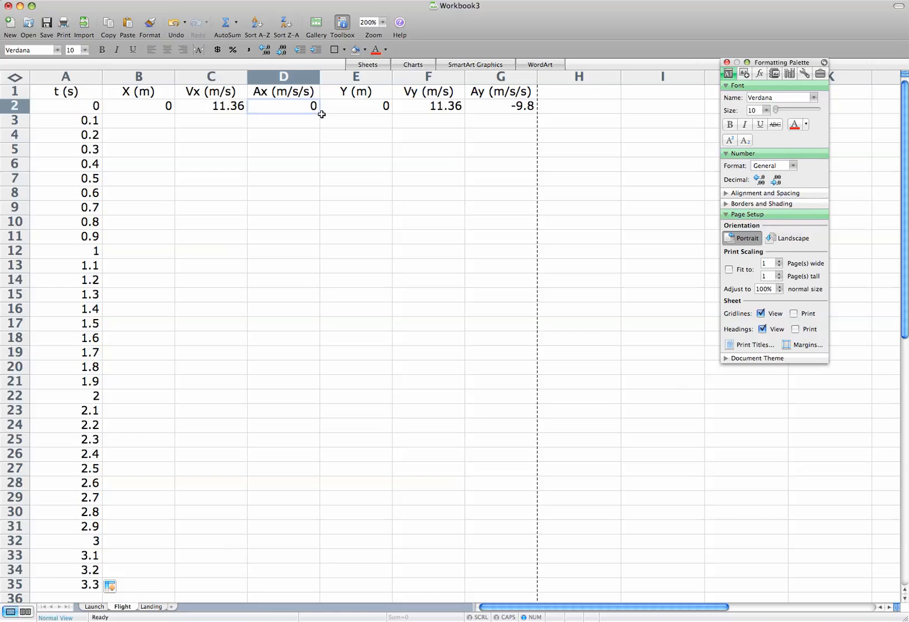
pyautogui.moveTo(319, 113); pyautogui.dragTo(327, 586)
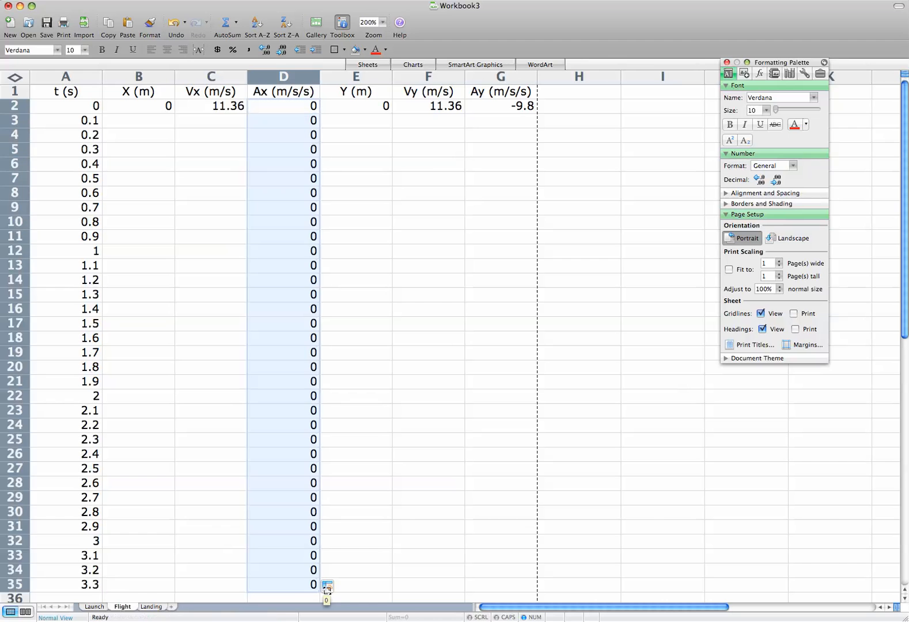
pyautogui.click(527, 107)
pyautogui.moveTo(535, 113); pyautogui.dragTo(521, 589)
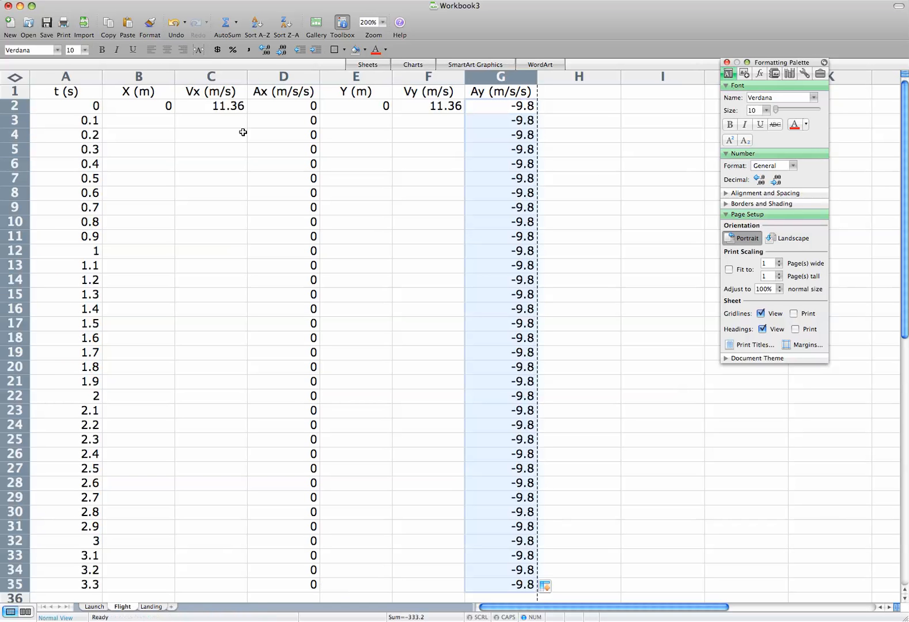
# On the Flight sheet, enter the Vx formula =C2+D3*.1 in C3.
pyautogui.click(220, 121)
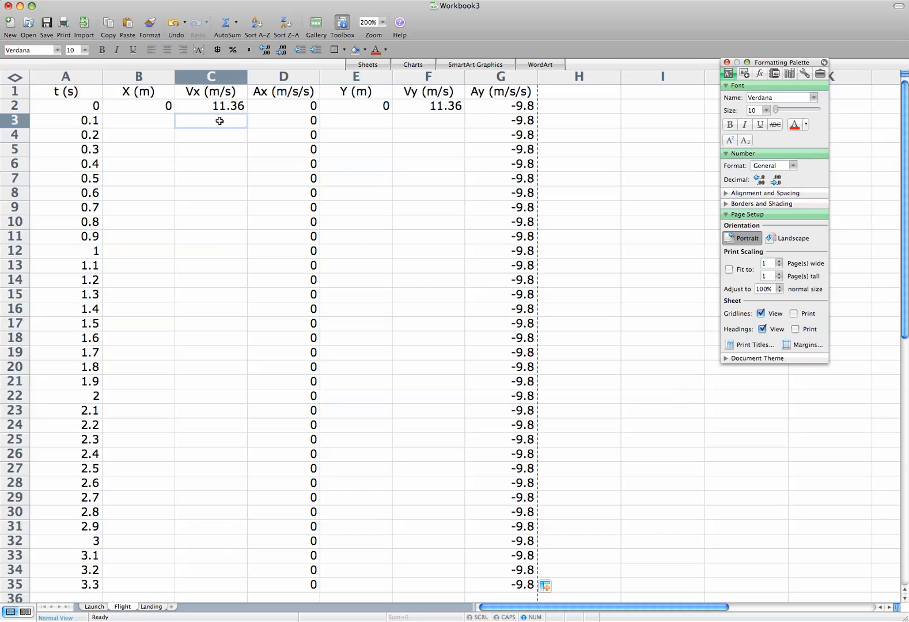
pyautogui.write('+')
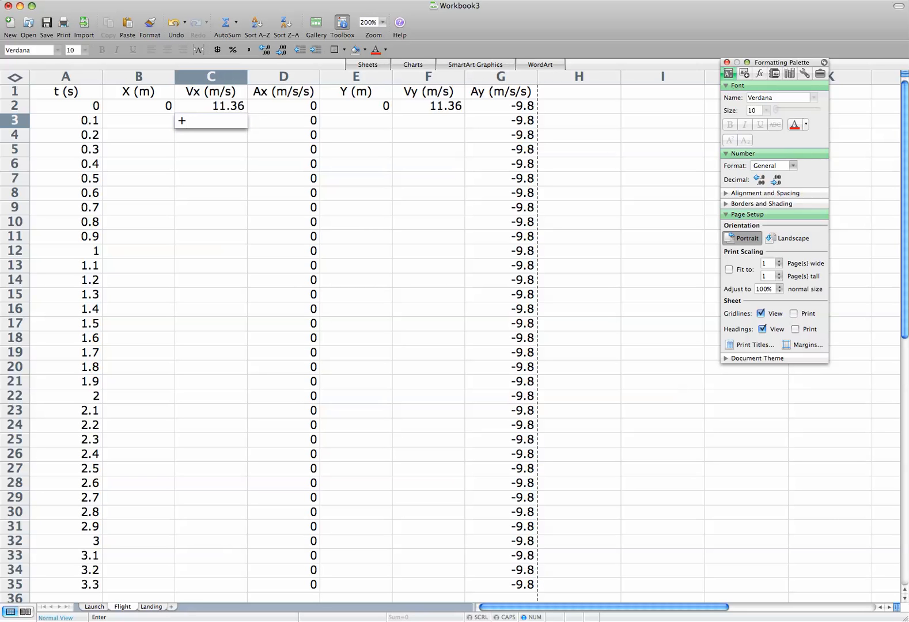
pyautogui.press('Escape')
pyautogui.write('=')
pyautogui.click(224, 106)
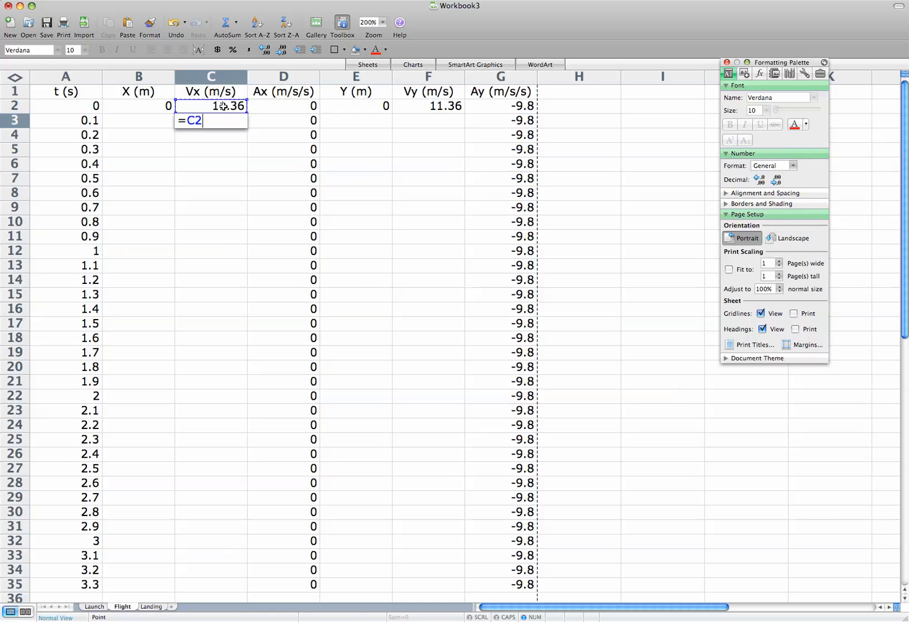
pyautogui.write('+')
pyautogui.click(311, 120)
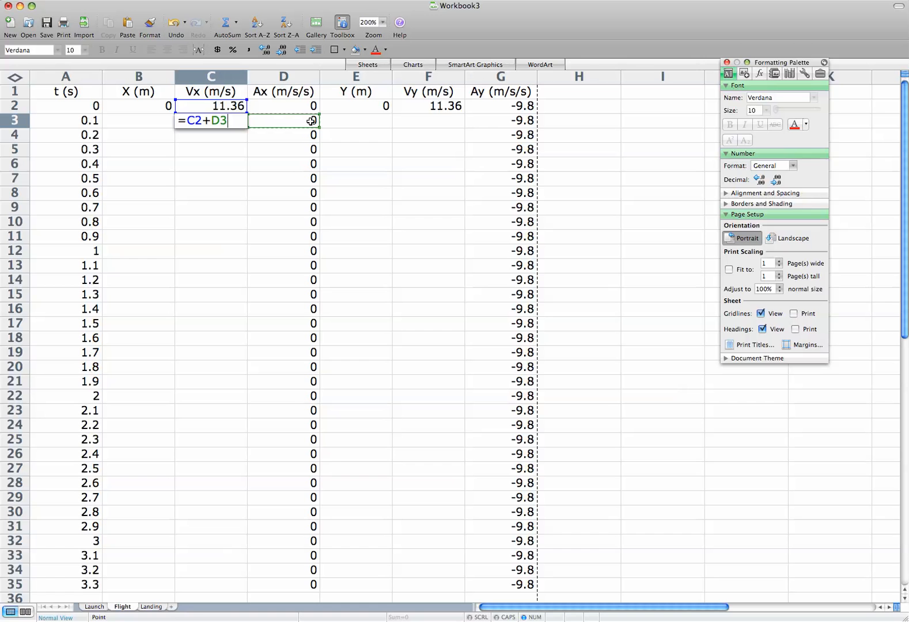
pyautogui.write('*.1')
pyautogui.press('Return')
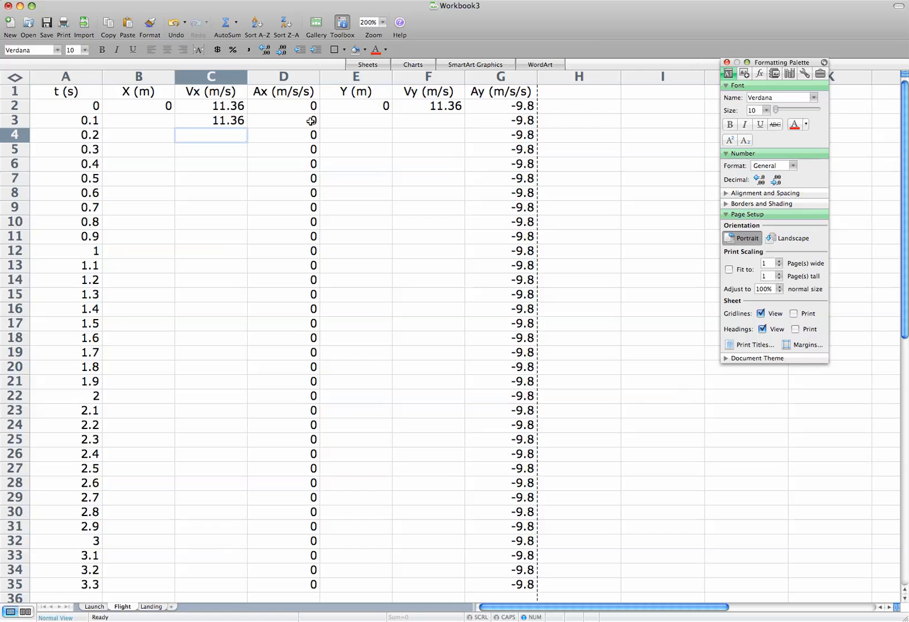
# Enter the X formula =B2+C3*.1 in B3 and fill the formulas in B3:C3 down to row 35.
pyautogui.click(149, 122)
pyautogui.write('=')
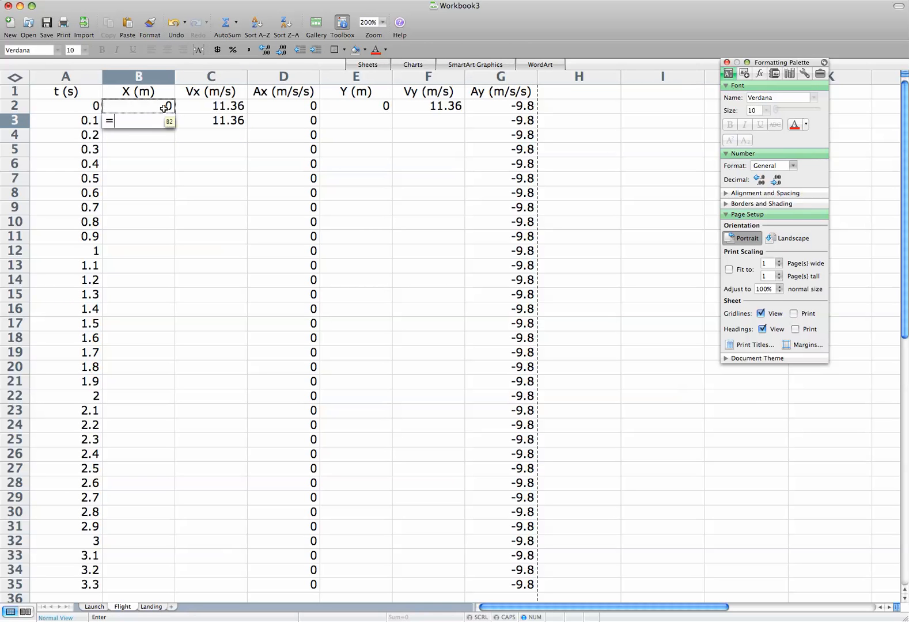
pyautogui.click(164, 108)
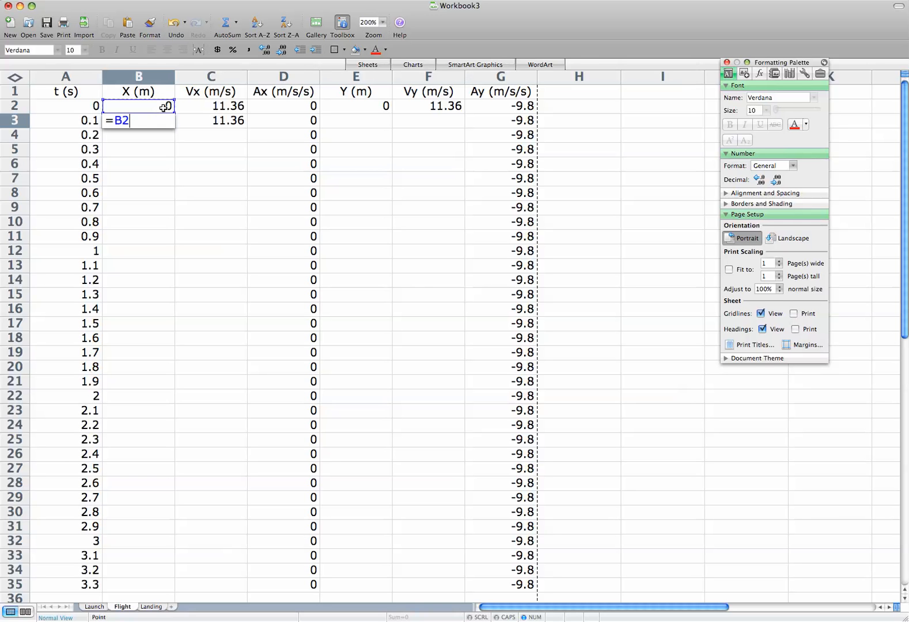
pyautogui.write('+')
pyautogui.click(232, 120)
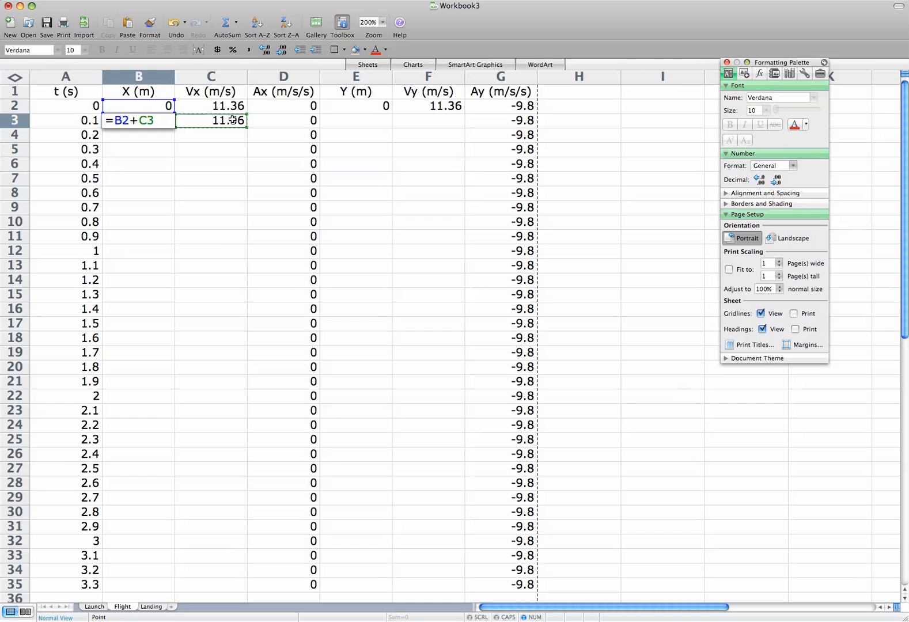
pyautogui.write('*.1')
pyautogui.press('Return')
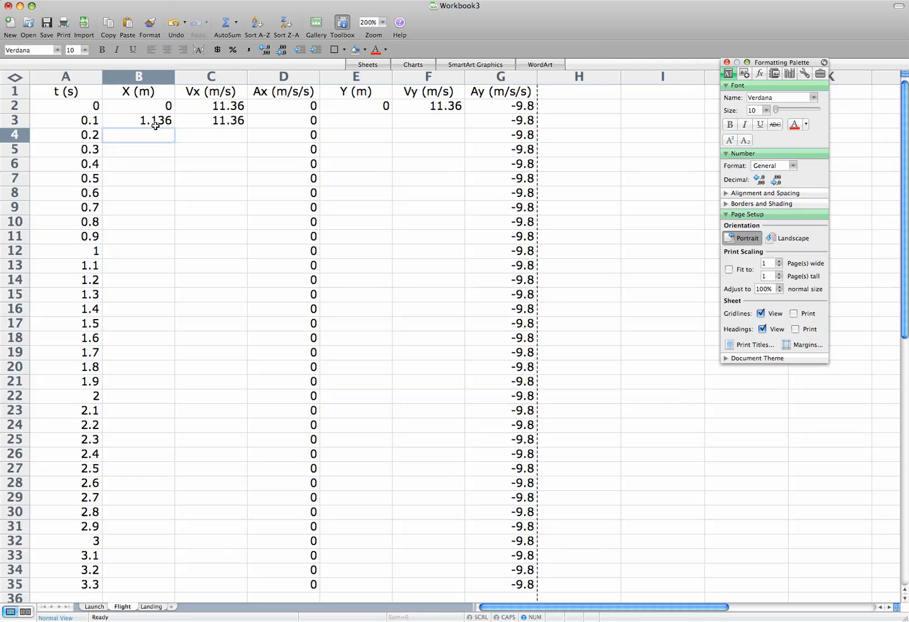
pyautogui.moveTo(152, 122); pyautogui.dragTo(245, 588)
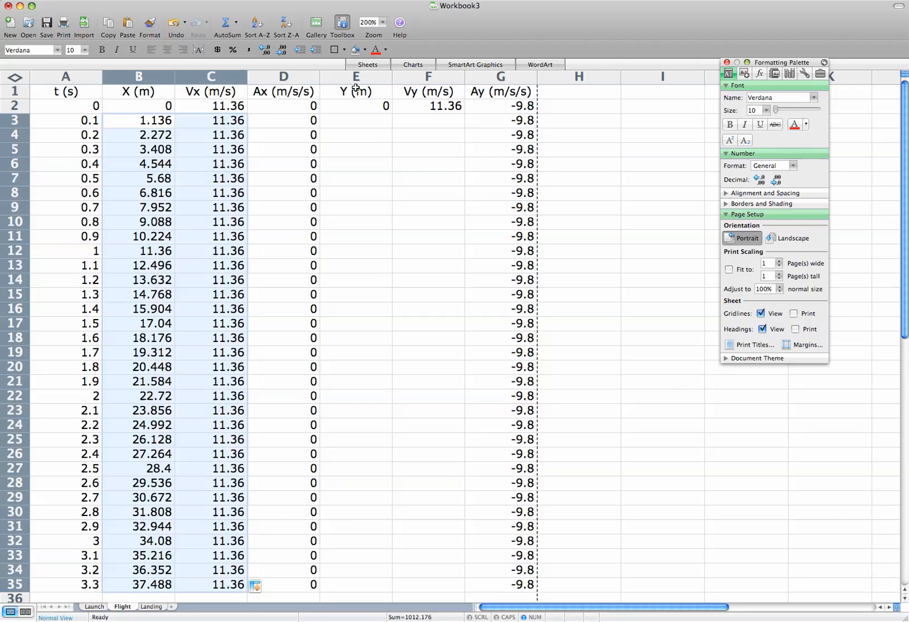
# On the Landing sheet, enter the initial values t 0 in A2, X 0 in B2 and Vx 11.36 in C2.
pyautogui.click(151, 606)
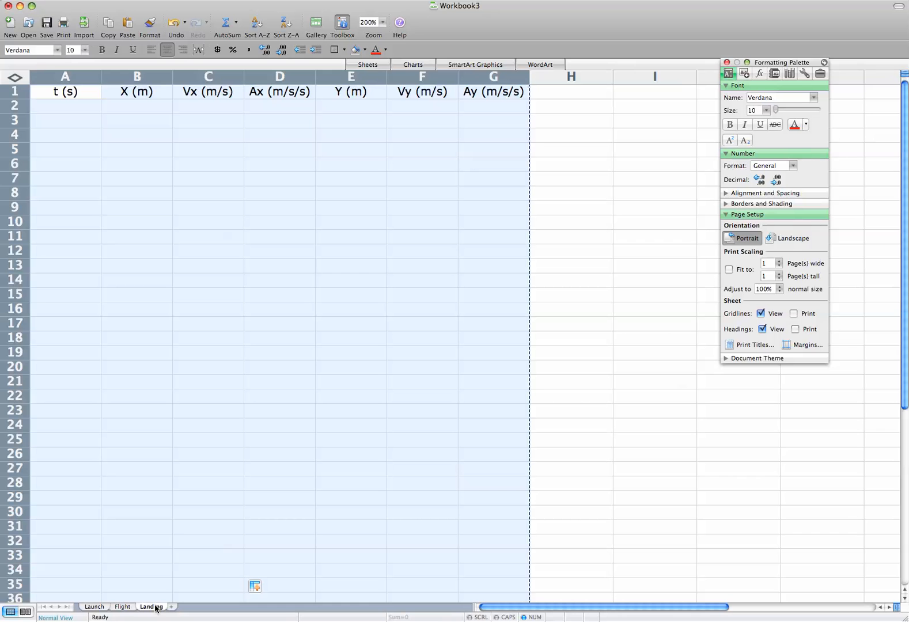
pyautogui.click(72, 107)
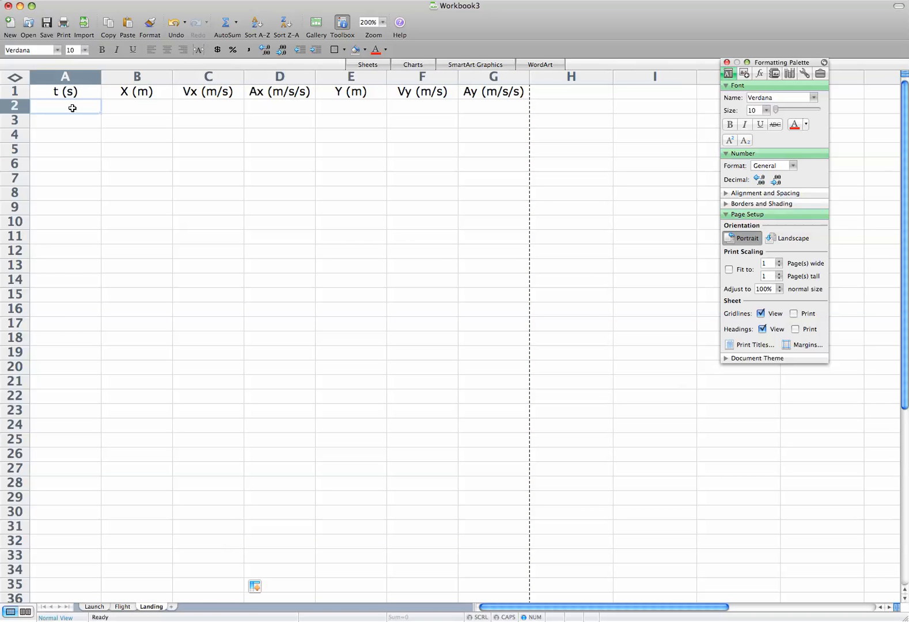
pyautogui.write('0')
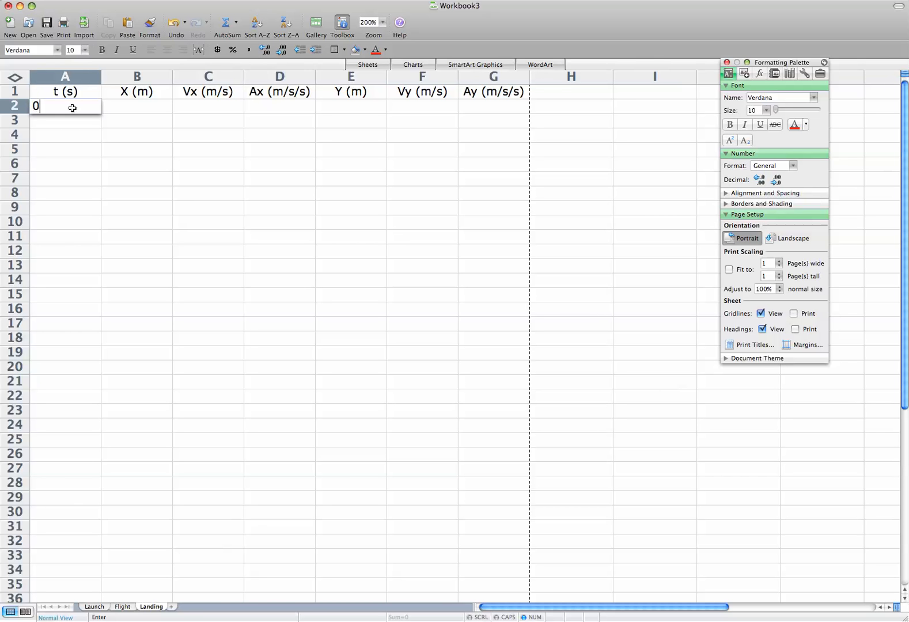
pyautogui.press('Tab')
pyautogui.write('0')
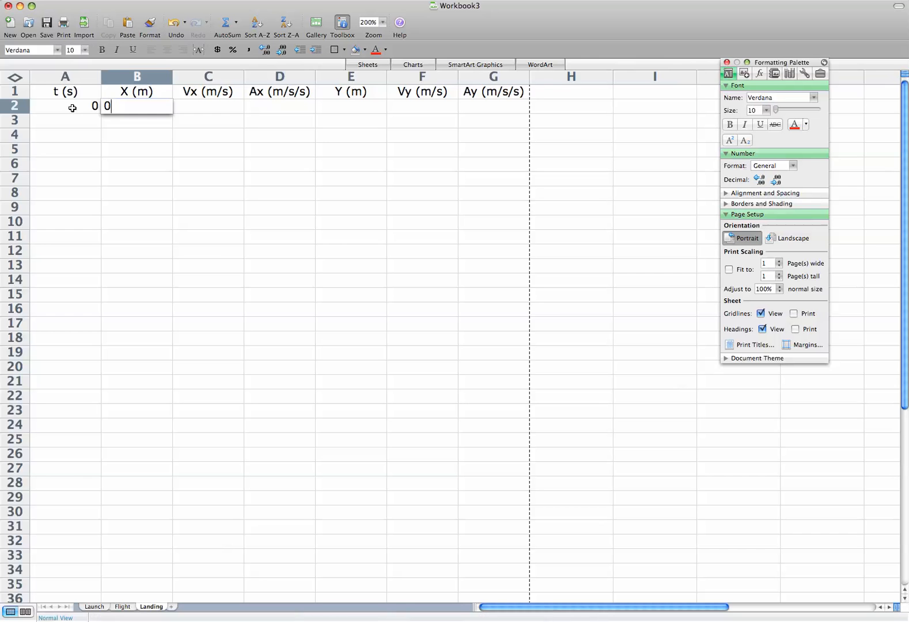
pyautogui.press('Tab')
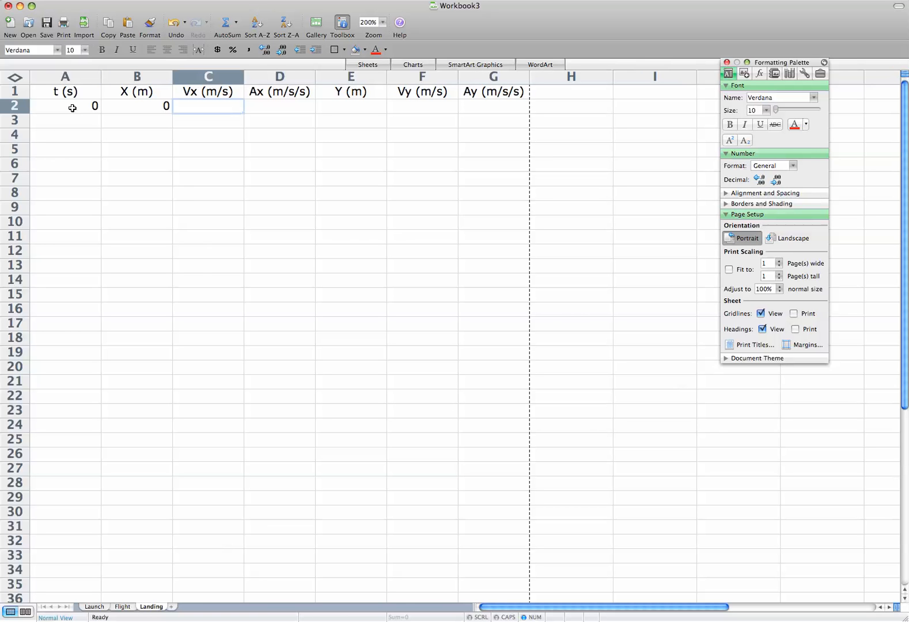
pyautogui.write('11.')
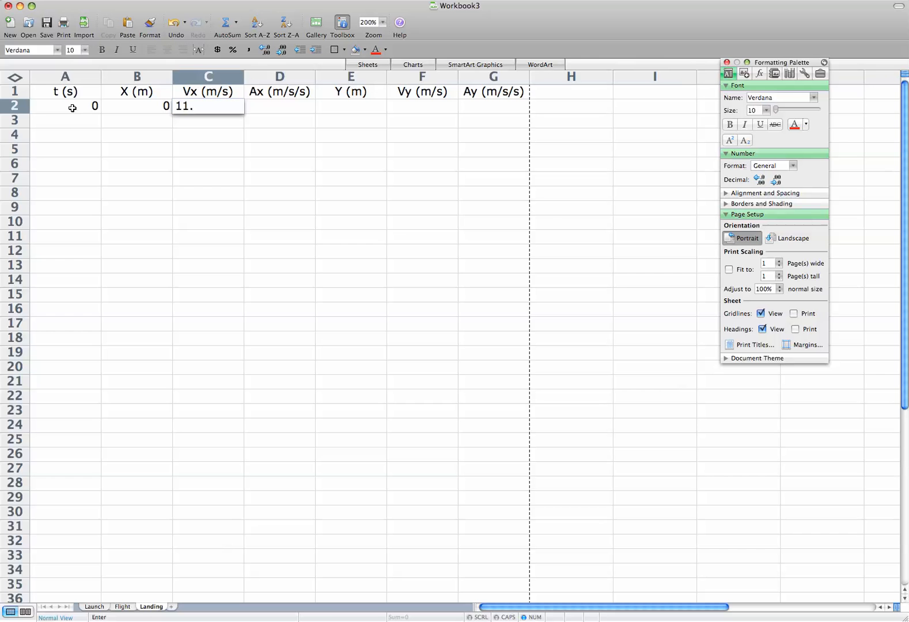
pyautogui.write('36')
pyautogui.press('Tab')
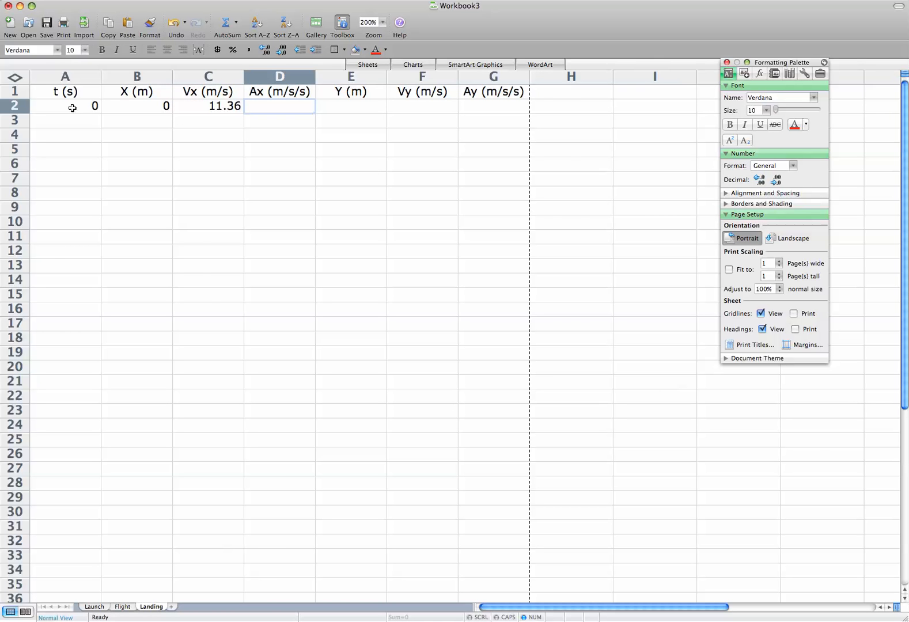
# Enter 1200 as the initial Ax in D2 of the Landing sheet.
pyautogui.press('F9')
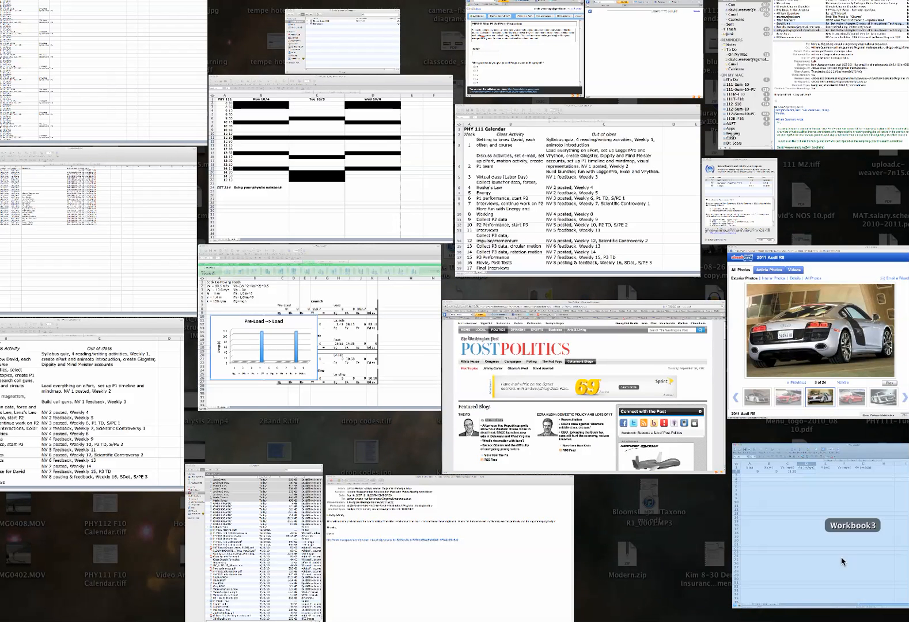
pyautogui.click(865, 554)
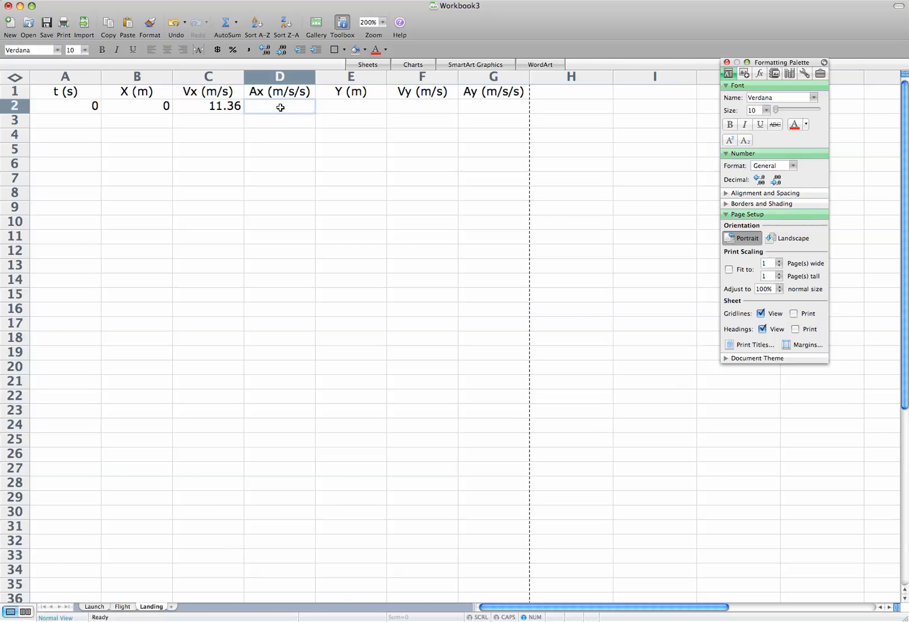
pyautogui.write('1200')
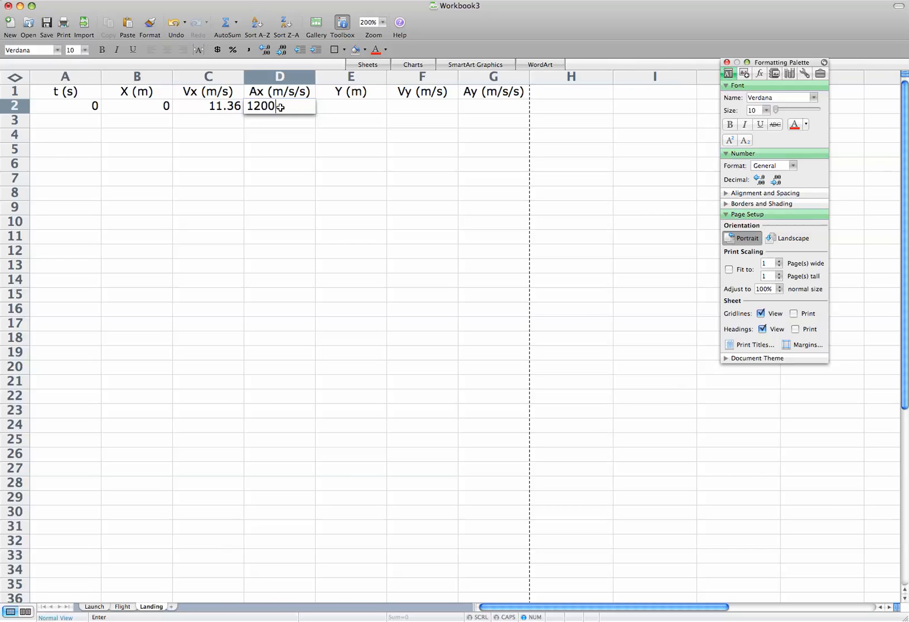
pyautogui.press('Tab')
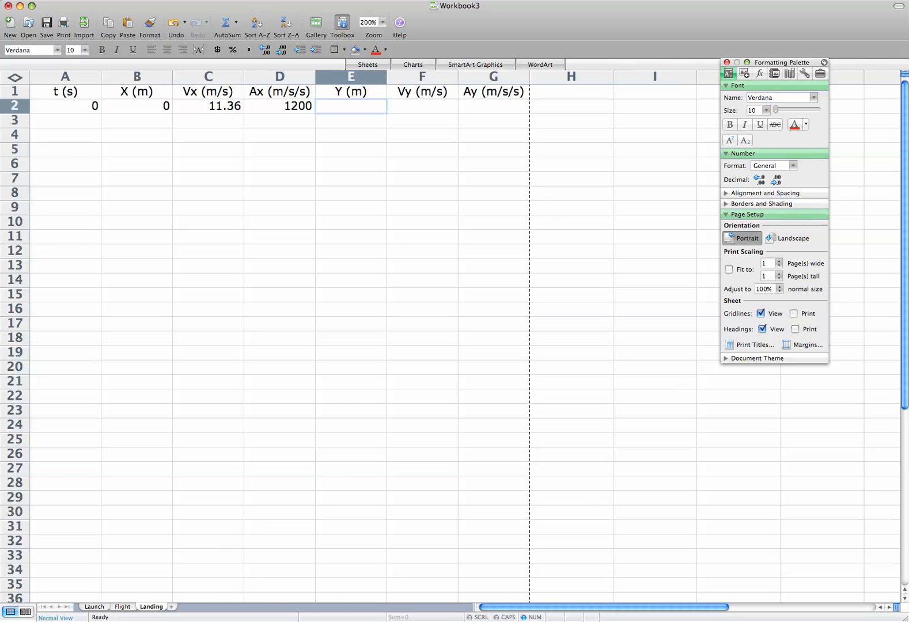